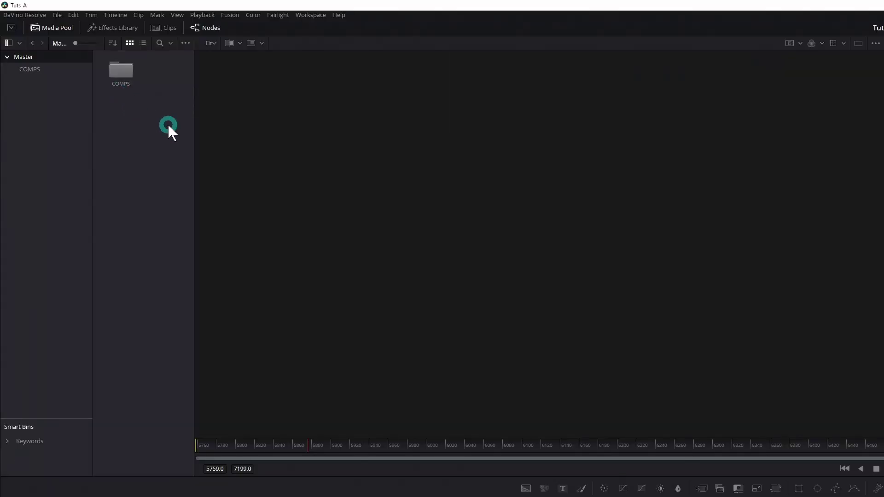
- Create a new Fusion composition from the Media Pool and open it
right_click(67, 54)
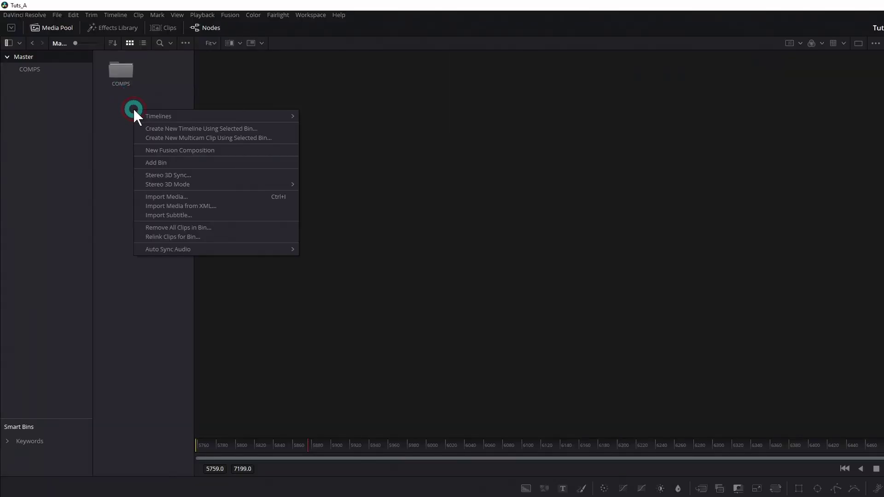
click(190, 150)
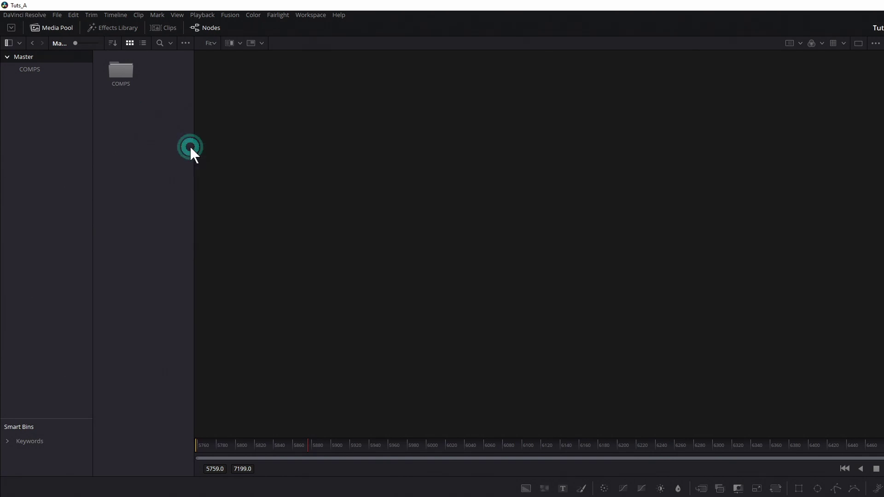
click(506, 292)
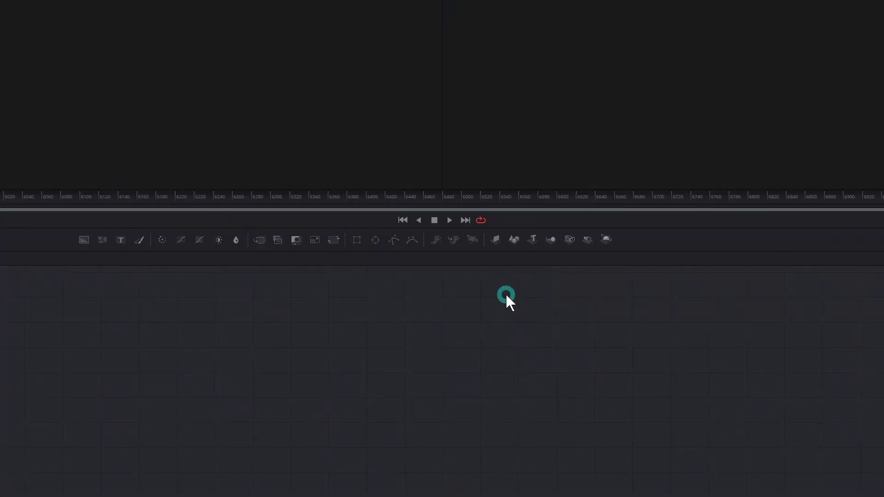
click(175, 64)
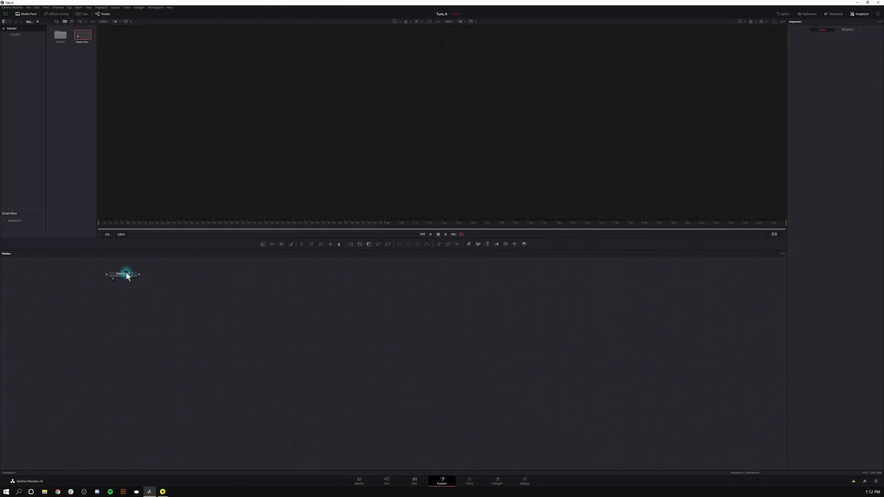
- Add a Background node to the node graph and connect it to MediaOut1
drag(127, 274, 575, 357)
click(262, 260)
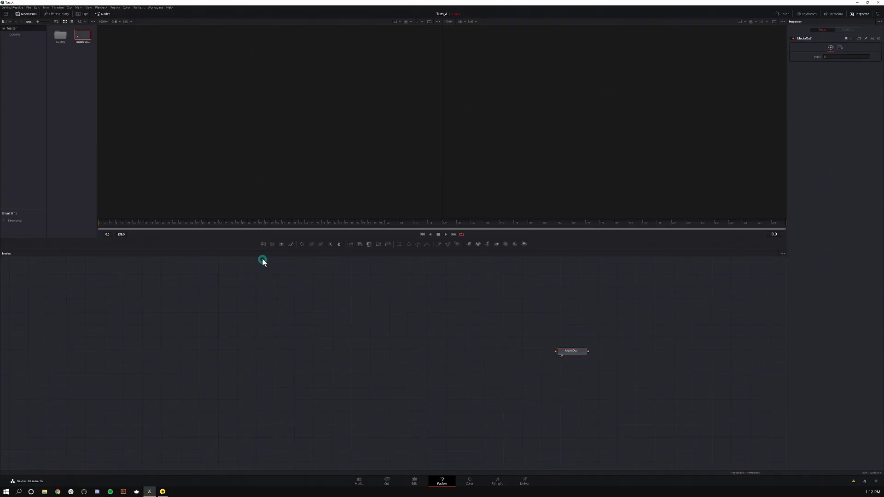
drag(263, 246, 571, 352)
drag(585, 394, 269, 297)
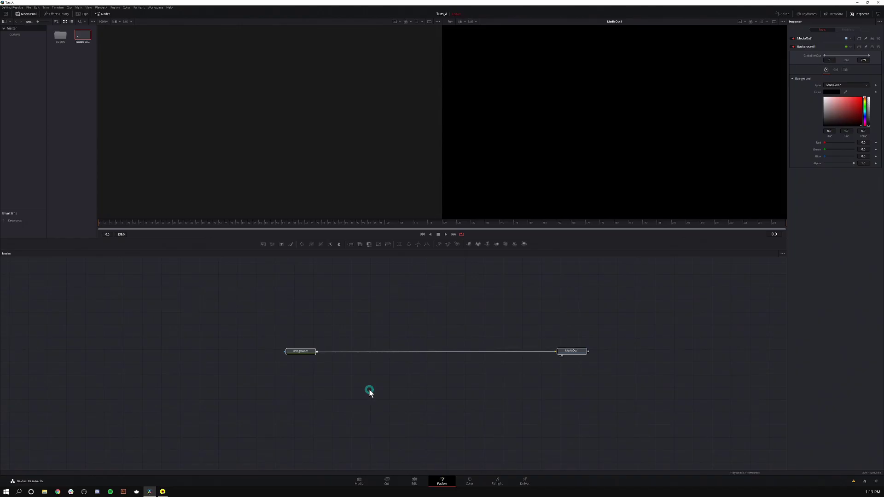
click(391, 321)
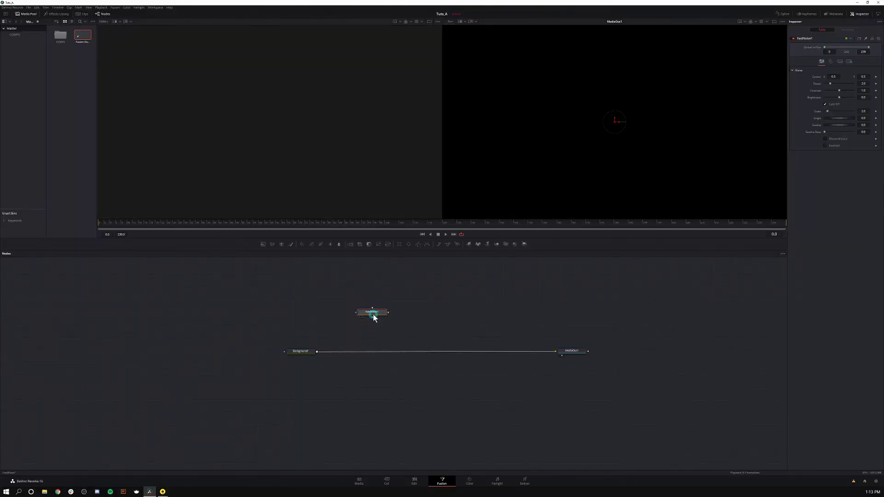
- Show FastNoise1 in the left viewer with the playhead at frame 28
key(1)
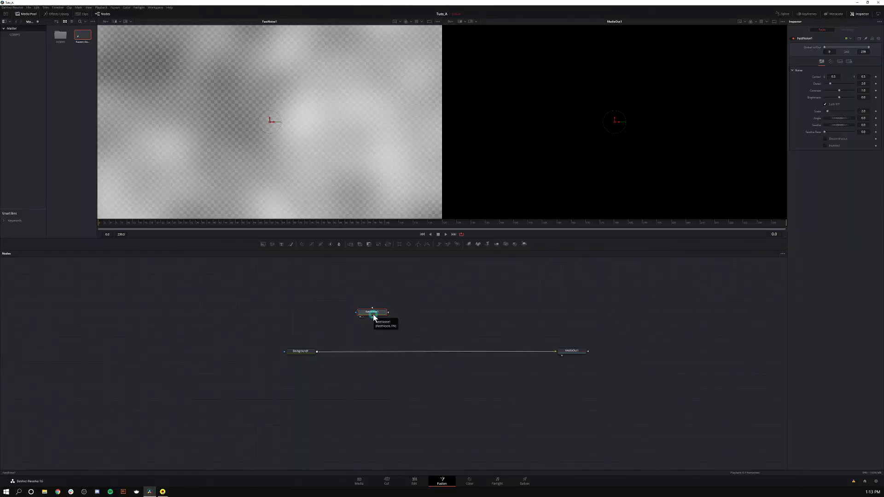
click(166, 221)
drag(153, 226, 181, 225)
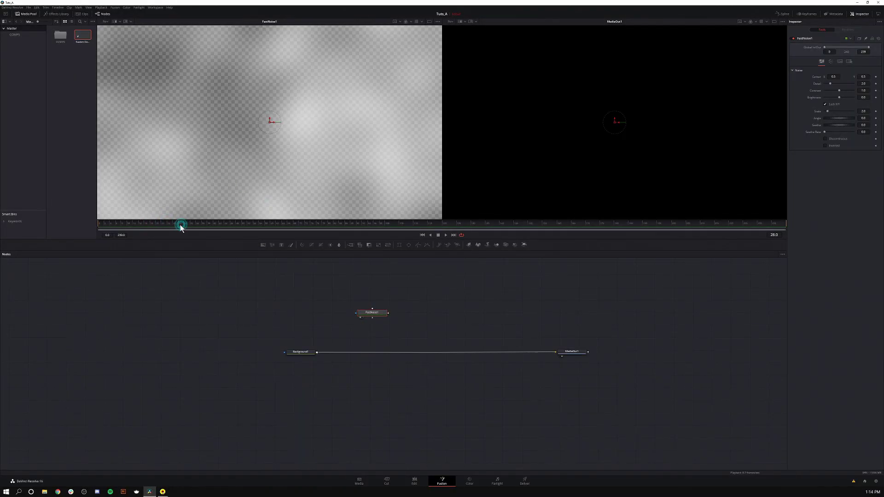
- Raise FastNoise1's Detail to 5.67 and Scale to 3.62 for finer cloudy noise
click(376, 314)
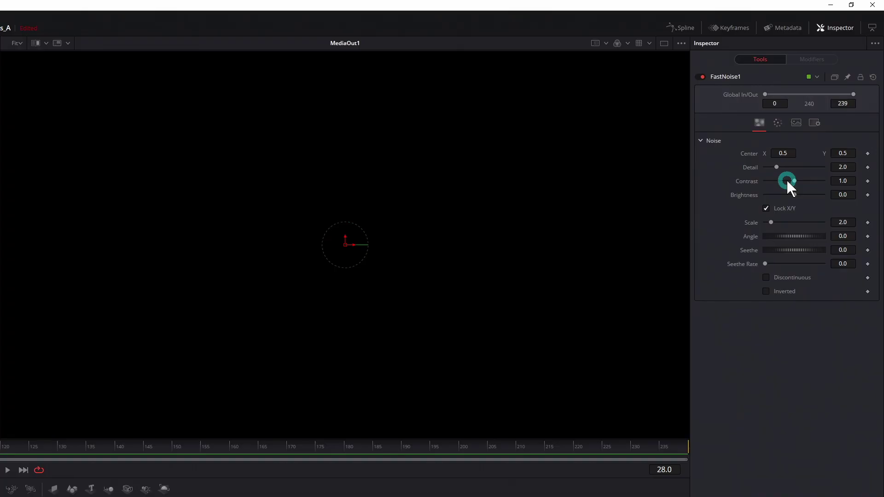
key(1)
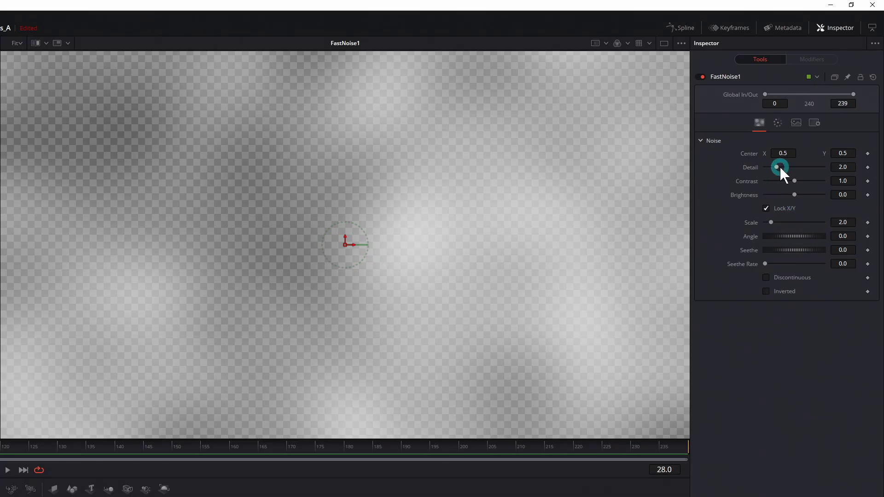
drag(780, 166, 797, 167)
drag(771, 223, 778, 221)
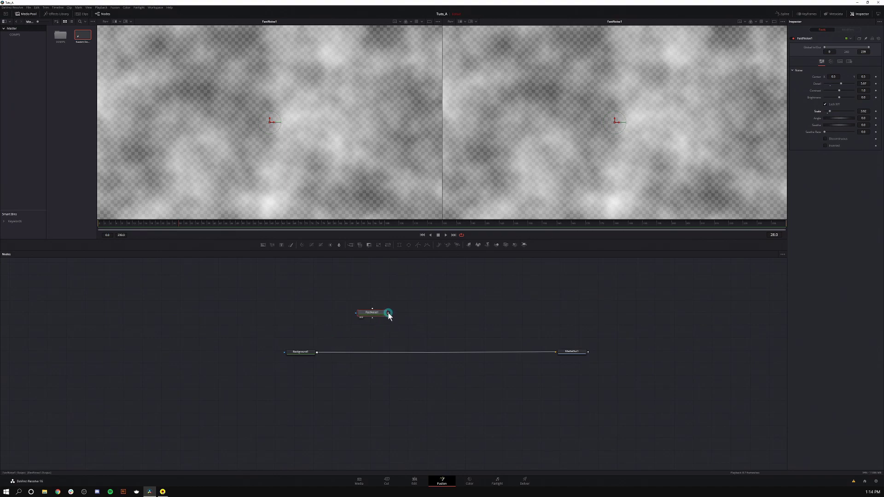
drag(388, 313, 359, 342)
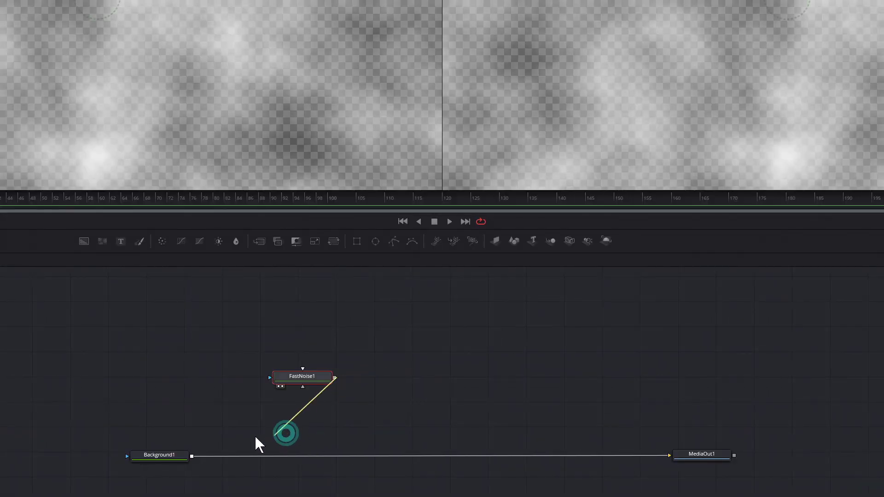
- Insert Merge1 layering FastNoise1 over Background1, and view MediaOut1 in viewer 2
drag(256, 438, 192, 456)
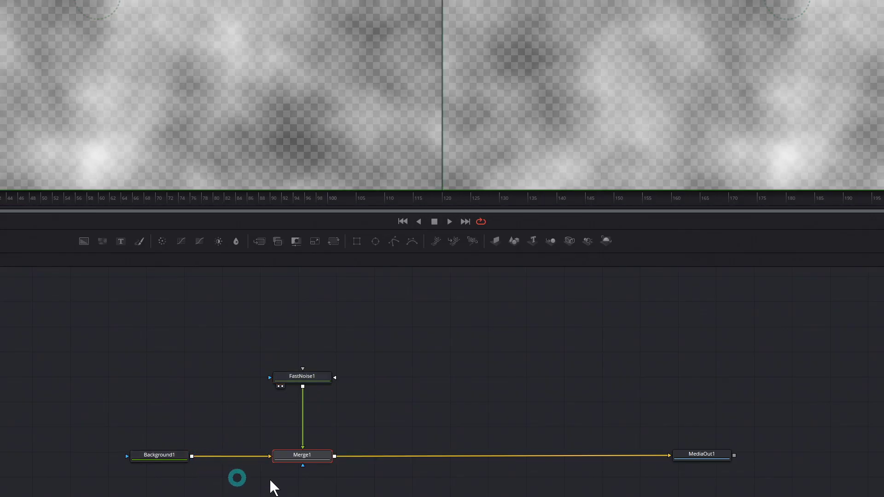
click(319, 369)
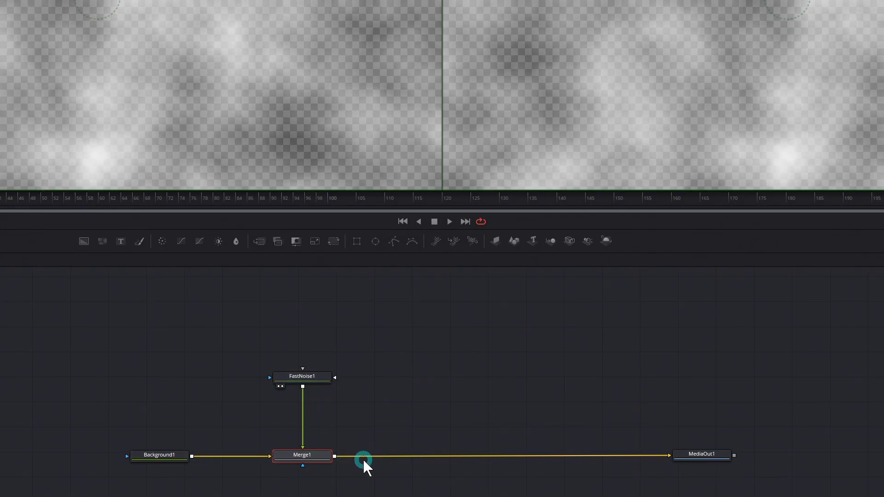
click(695, 460)
key(2)
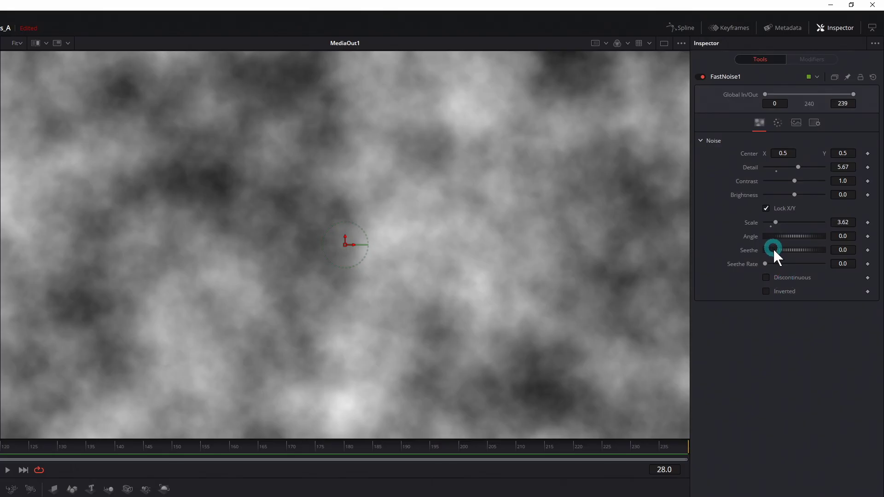
- Reset Seethe to 0 and set Seethe Rate to 0.024, previewing the evolving clouds
mouse_move(775, 249)
mouse_down()
mouse_move(790, 252)
mouse_move(775, 258)
mouse_move(788, 257)
mouse_move(773, 254)
mouse_up()
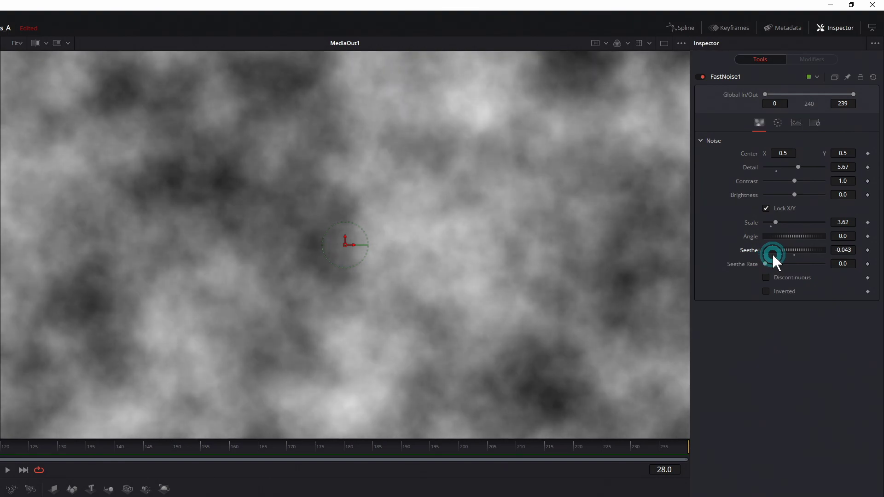
double_click(750, 253)
click(771, 267)
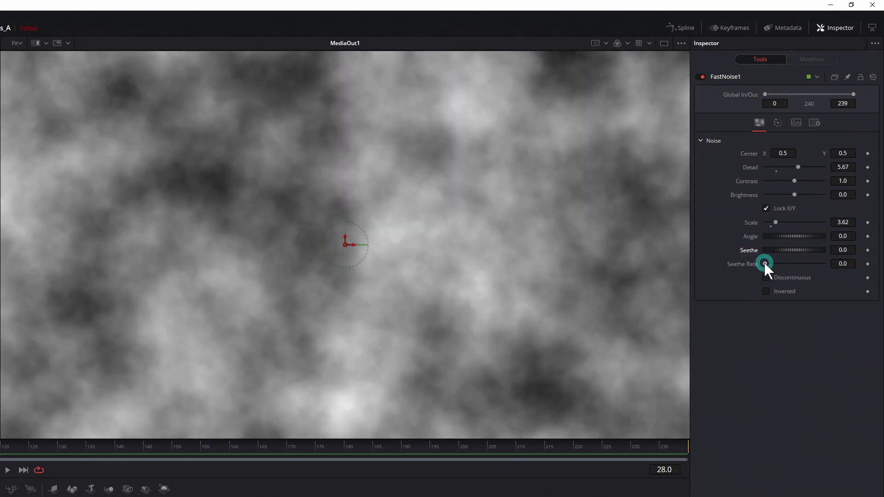
drag(764, 262, 766, 261)
click(713, 282)
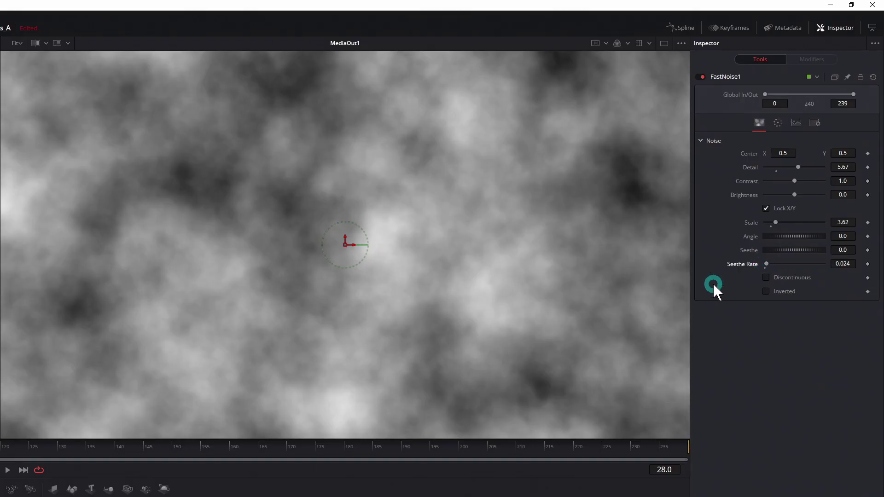
click(727, 325)
key(space)
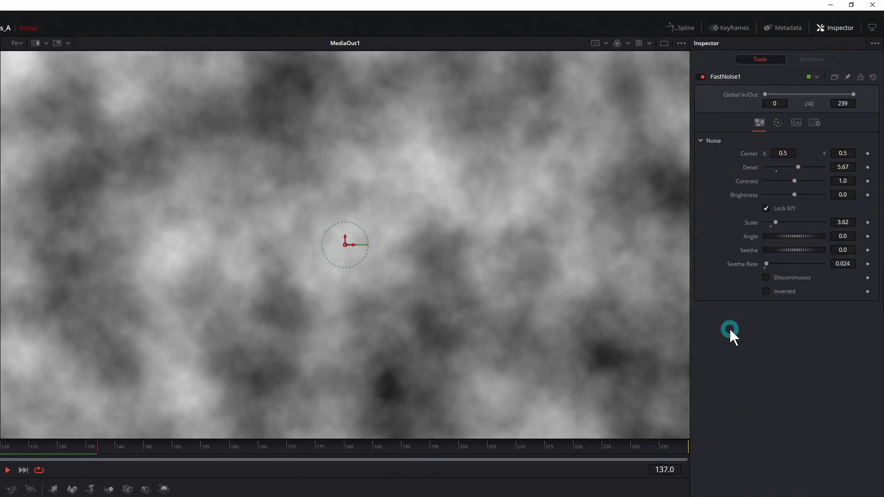
key(space)
click(605, 330)
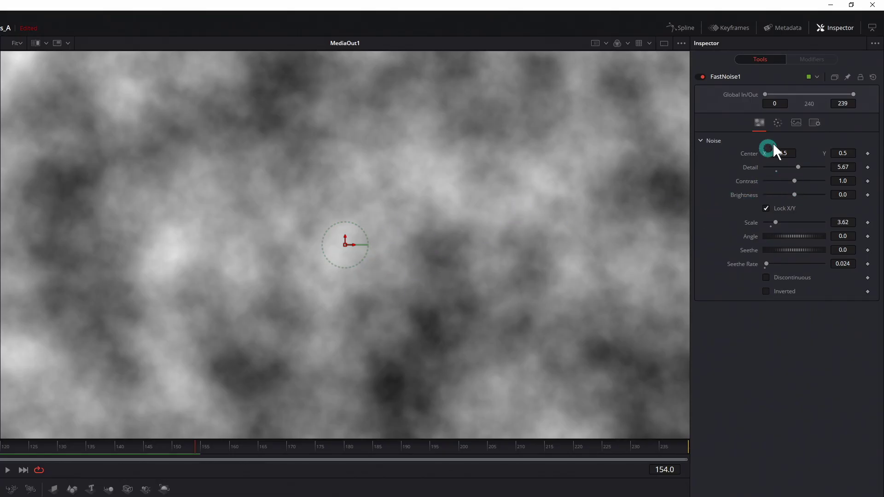
click(776, 122)
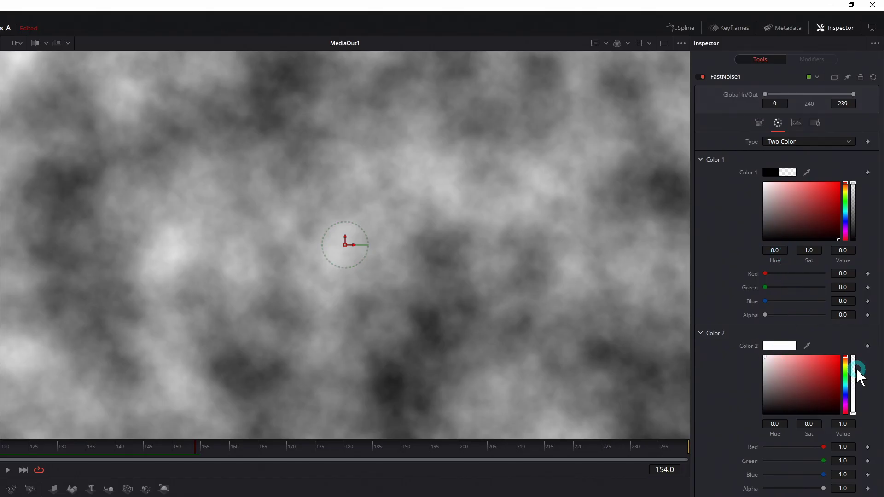
- Tint FastNoise1's Color 2 pale mint (R 0.898, G 1.0, B 0.968) and replay from frame one
click(846, 382)
drag(778, 378, 773, 359)
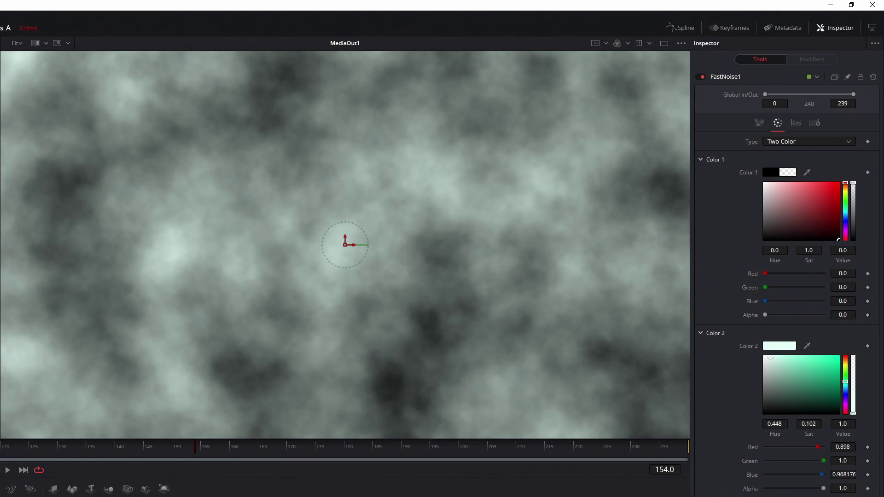
key(Home)
key(space)
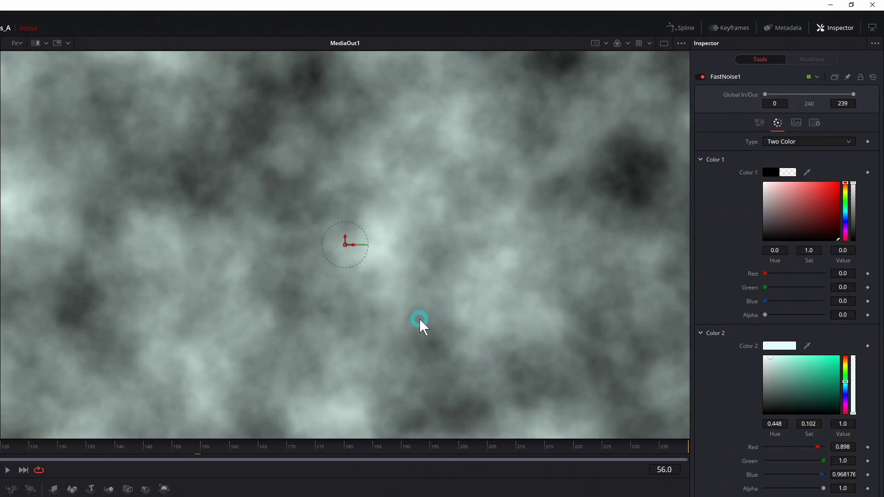
click(764, 127)
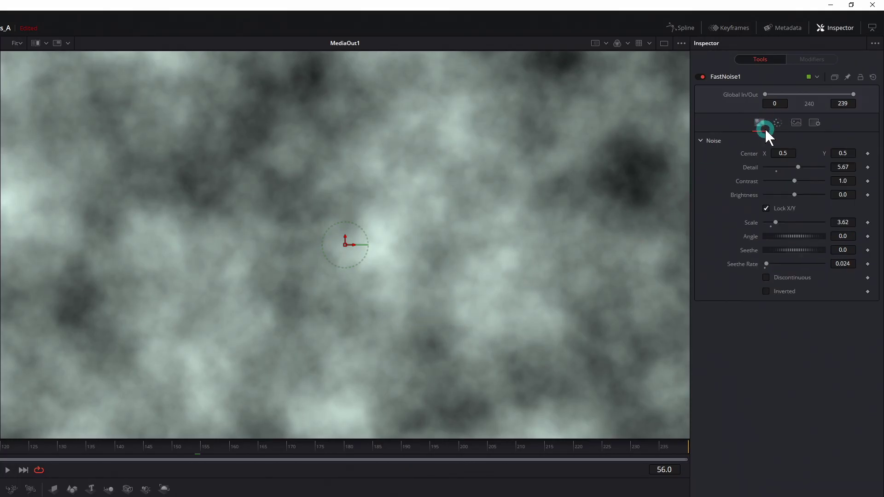
- Drive FastNoise1's Center with the expression Point(time, 0.5) and play to test the motion
click(757, 153)
text(=)
key(Return)
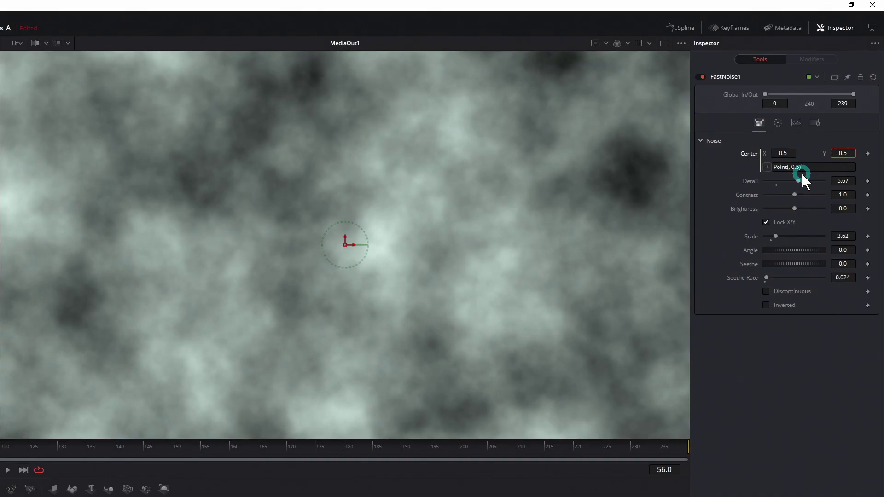
click(799, 167)
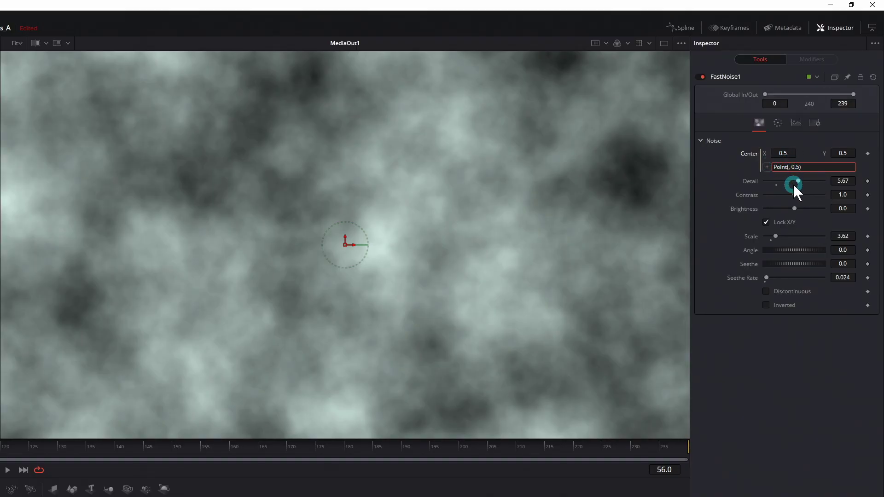
text(ime)
click(847, 333)
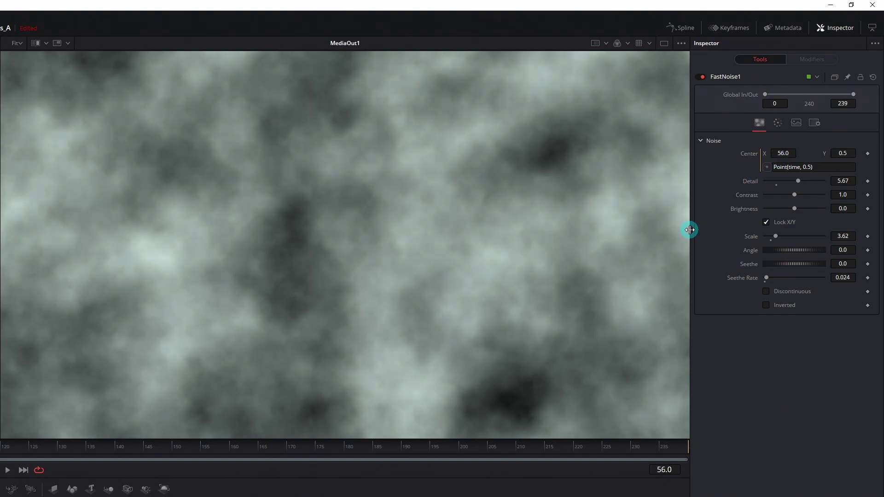
click(664, 477)
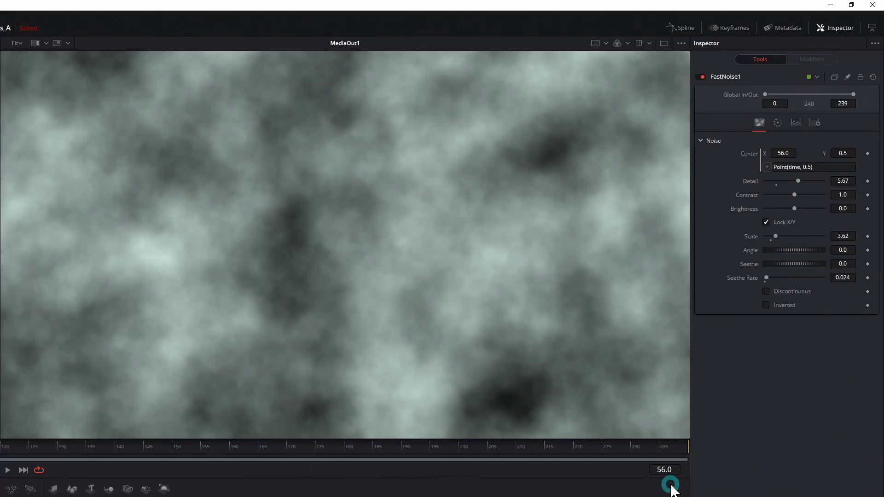
click(782, 155)
click(539, 296)
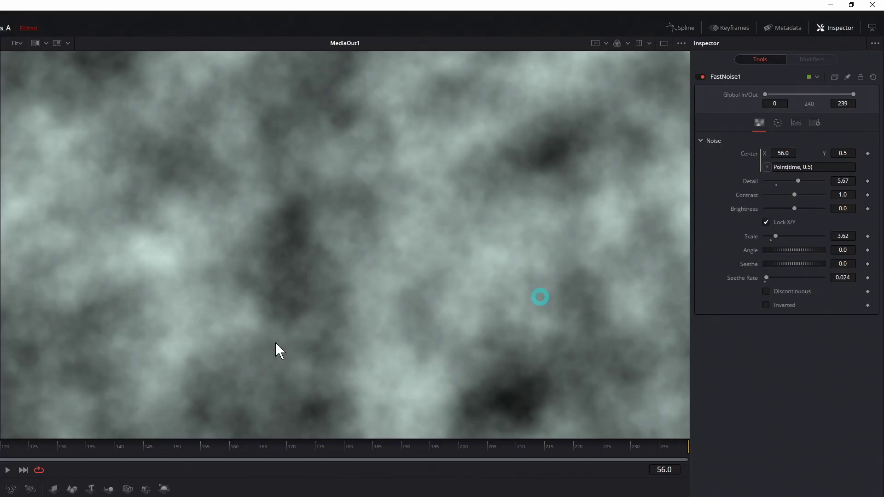
key(Home)
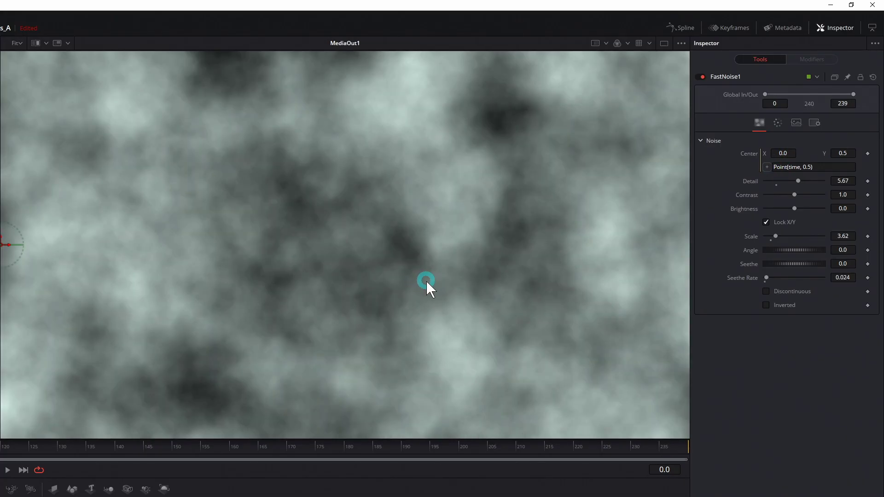
key(space)
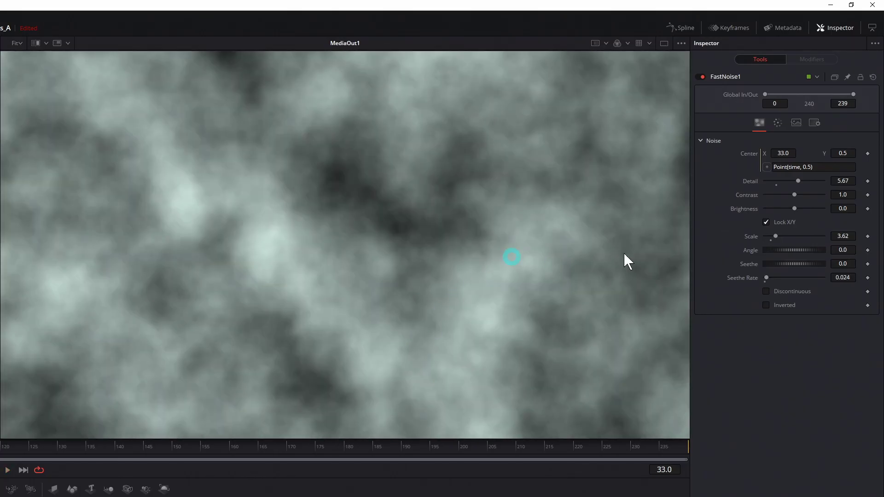
- Slow the drift by changing the expression to Point(time/500, 0.5) and play it back
click(802, 167)
text(/100)
key(Return)
key(Home)
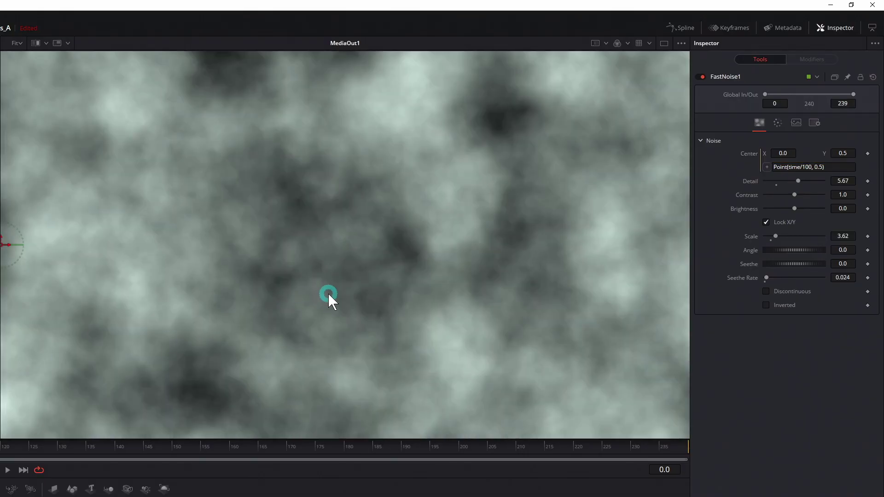
key(space)
key(space)
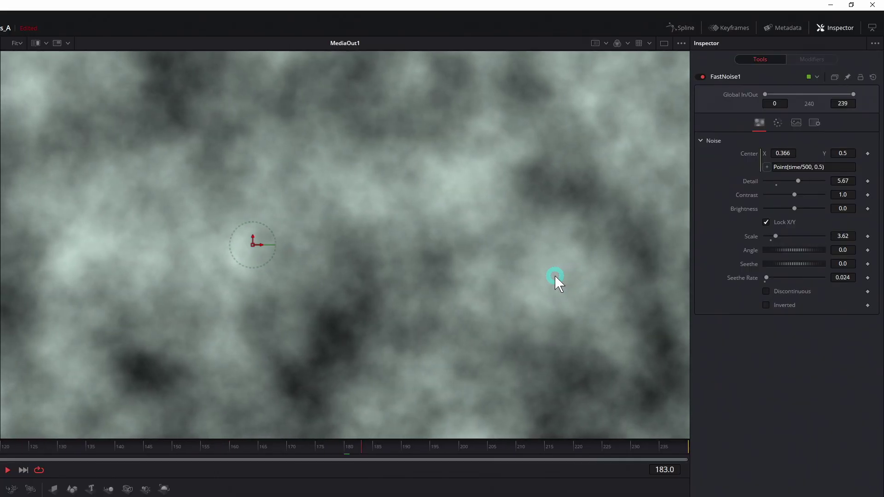
key(space)
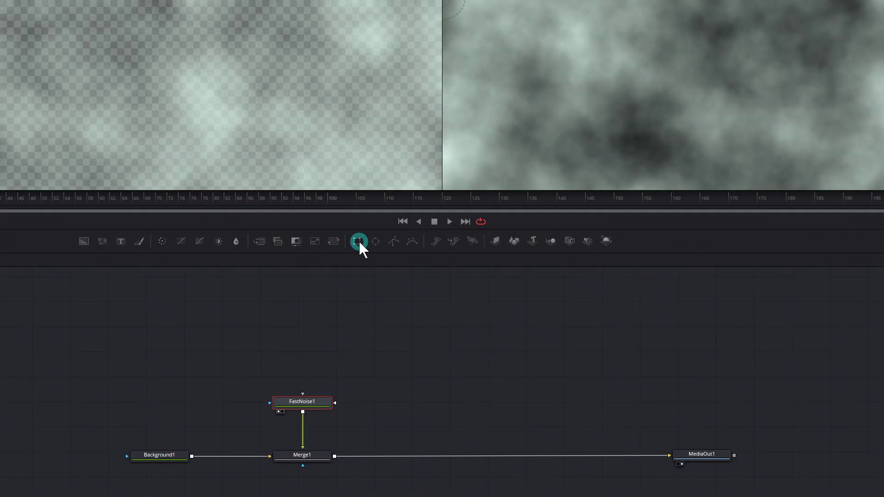
- Add a Rectangle mask to FastNoise1 and shape it into a wide, low, soft-edged band
click(358, 240)
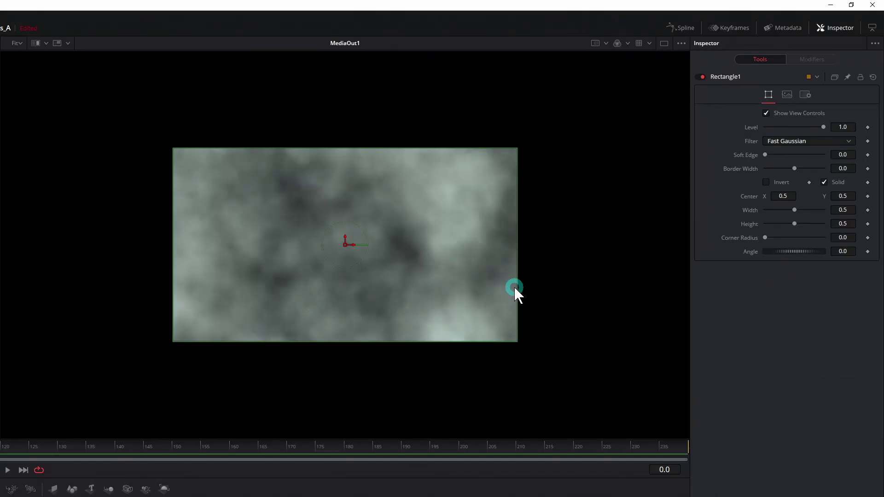
drag(795, 209, 784, 224)
drag(842, 195, 765, 205)
click(465, 281)
click(560, 273)
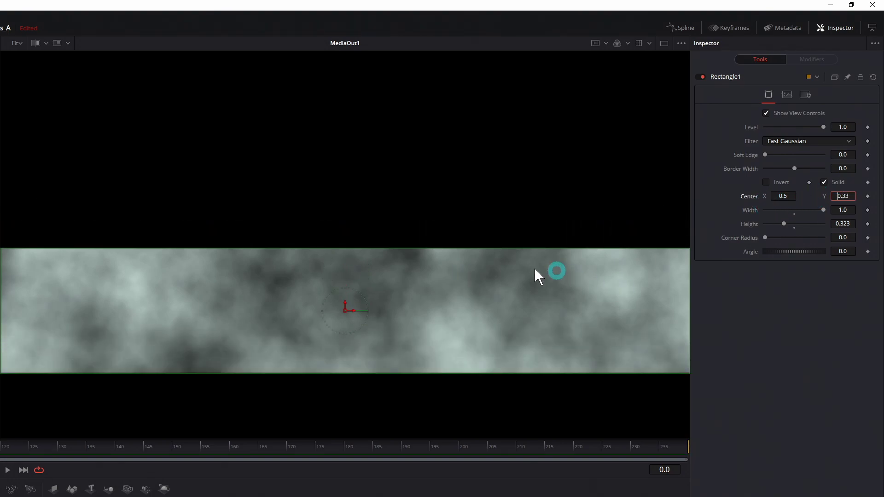
click(781, 170)
drag(772, 156, 802, 156)
drag(704, 291, 691, 345)
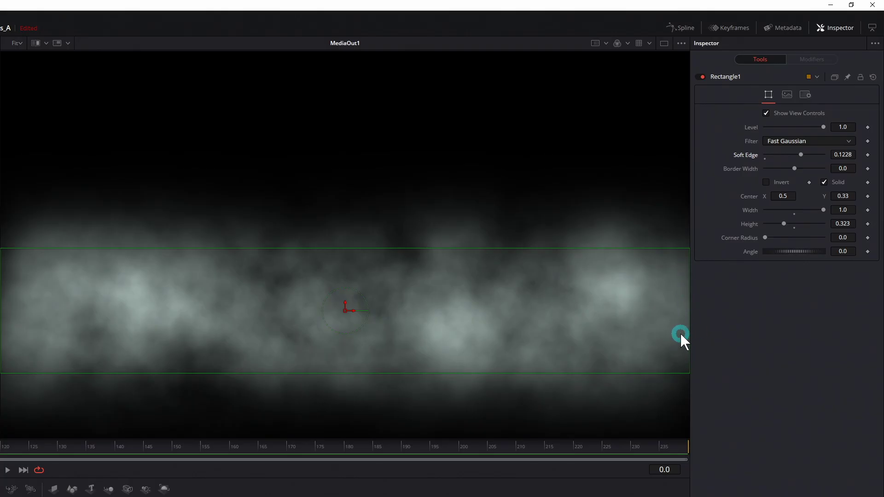
- Refine the mask to Width 2.0, Height 0.197 and Soft Edge 0.1354, then view the final output
click(835, 214)
key(Tab)
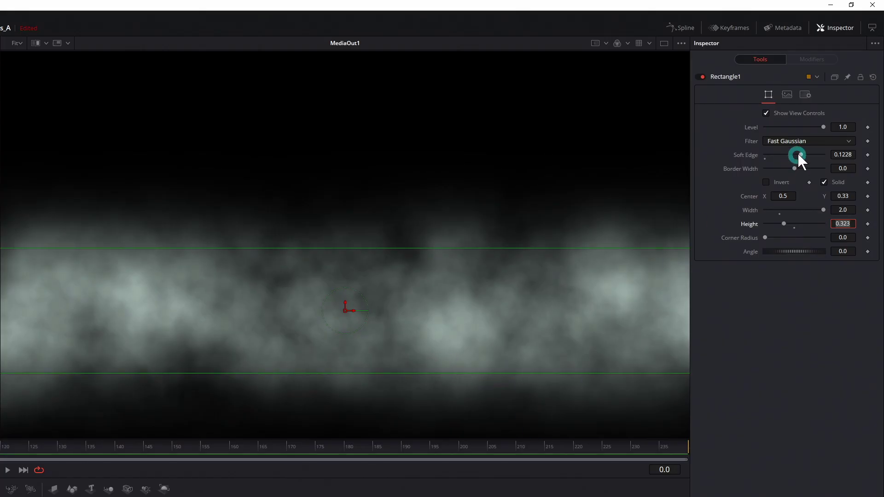
drag(799, 155, 805, 155)
drag(784, 224, 777, 225)
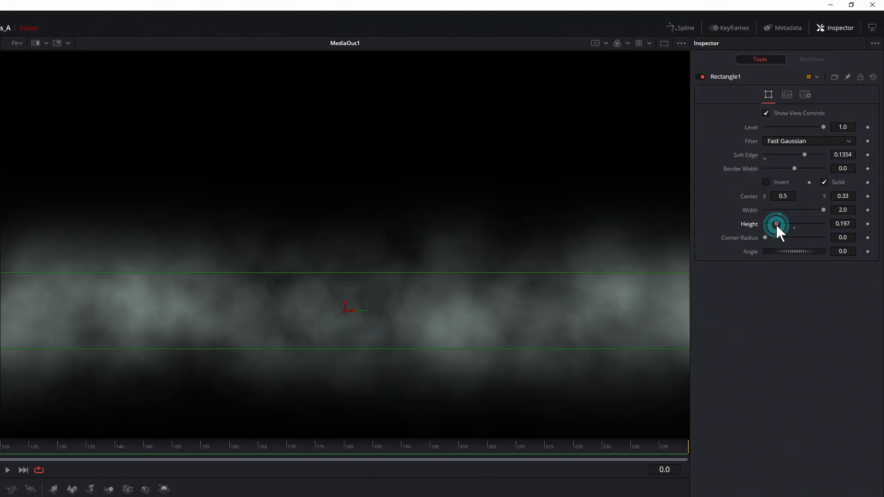
click(277, 493)
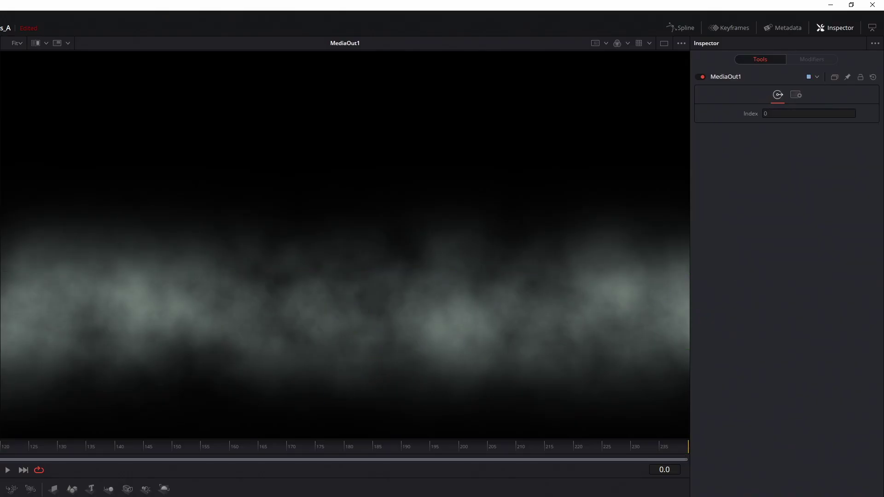
key(space)
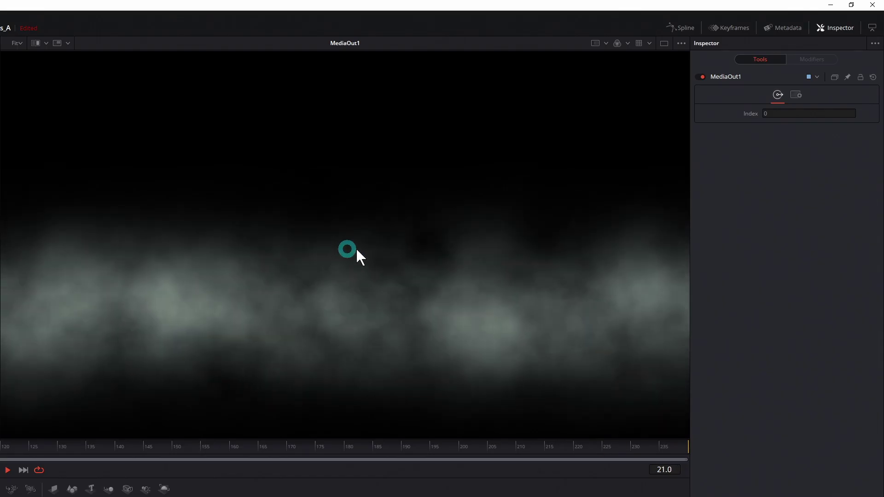
key(space)
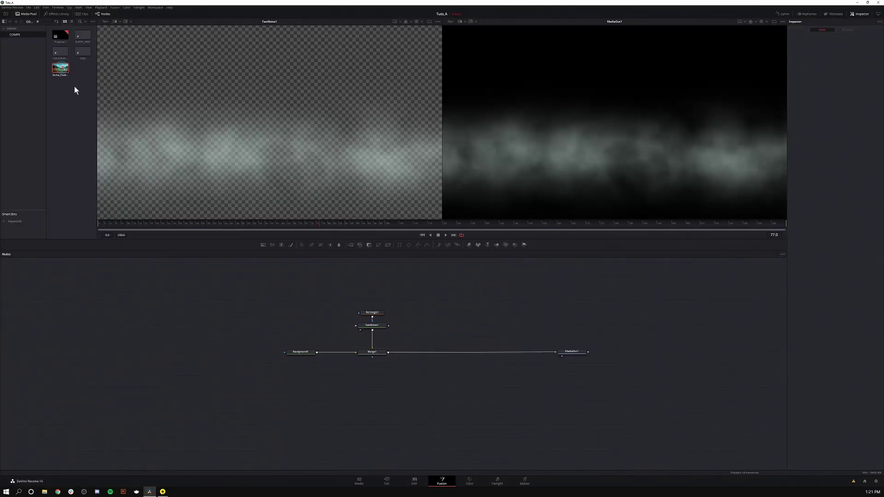
- Add the mountain-grassland clip as MediaIn1 and drop it onto the Background1–Merge1 link, creating Merge2
drag(61, 68, 329, 335)
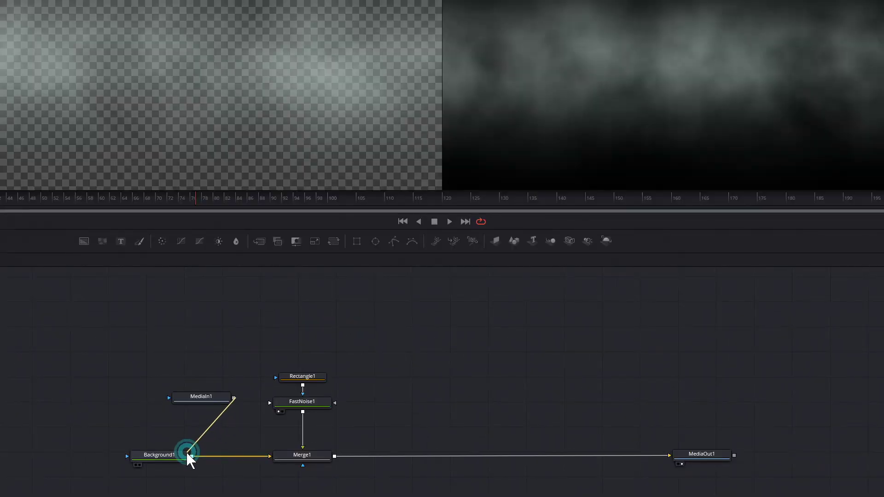
drag(192, 453, 192, 453)
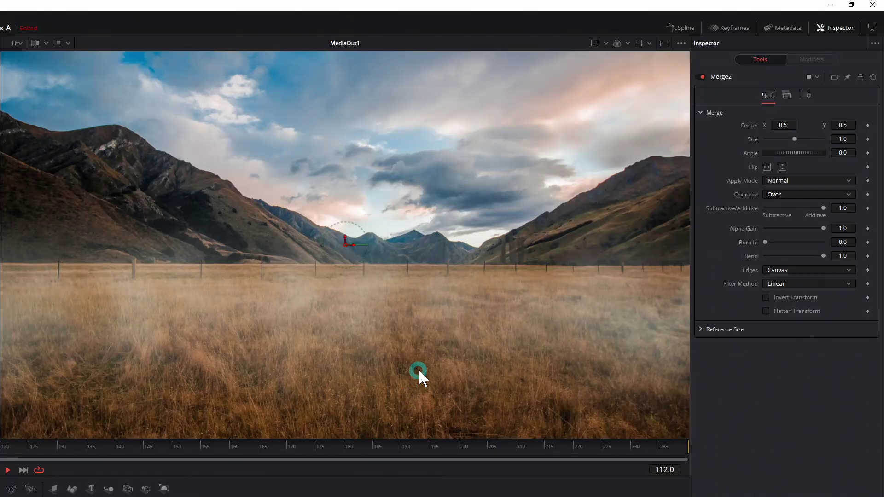